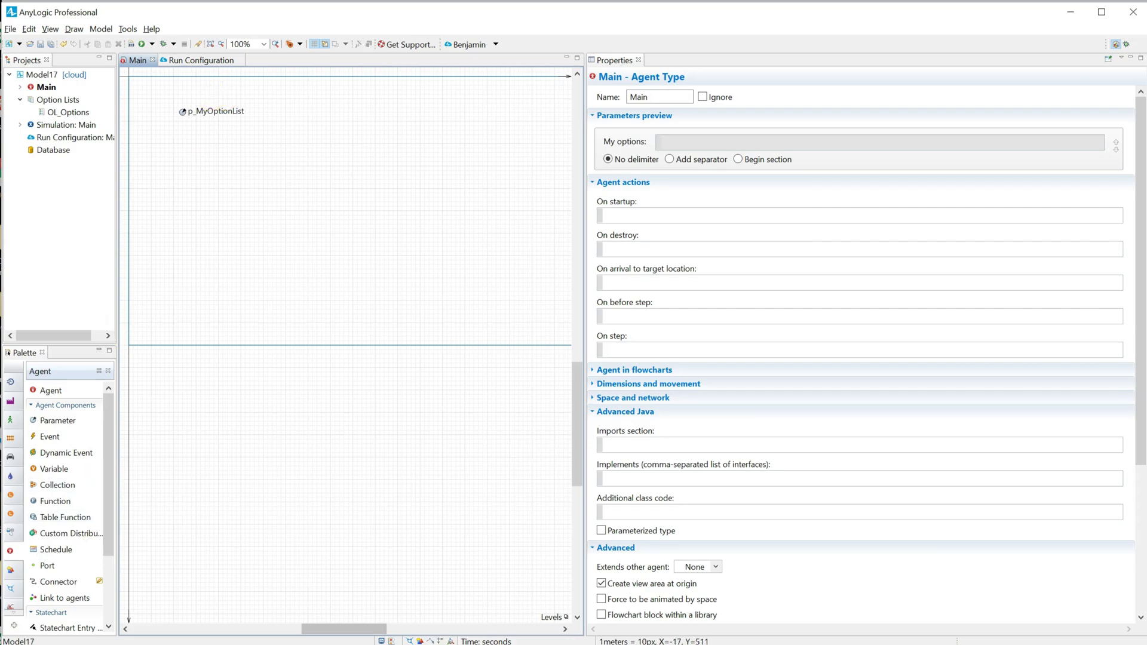
Step: Review p_MyOptionList and the OL_Options list (OptionA, OptionB, OptionC), keeping OL_Options as its type
{"action": "key", "text": "alt+Tab"}
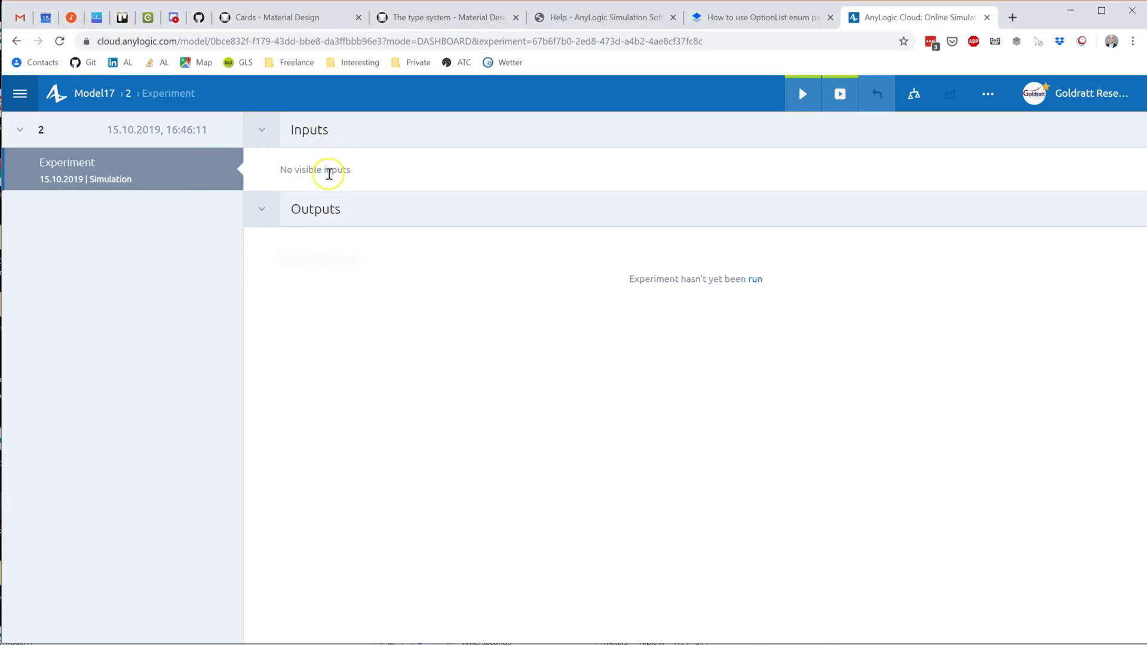
{"action": "key", "text": "alt+Tab"}
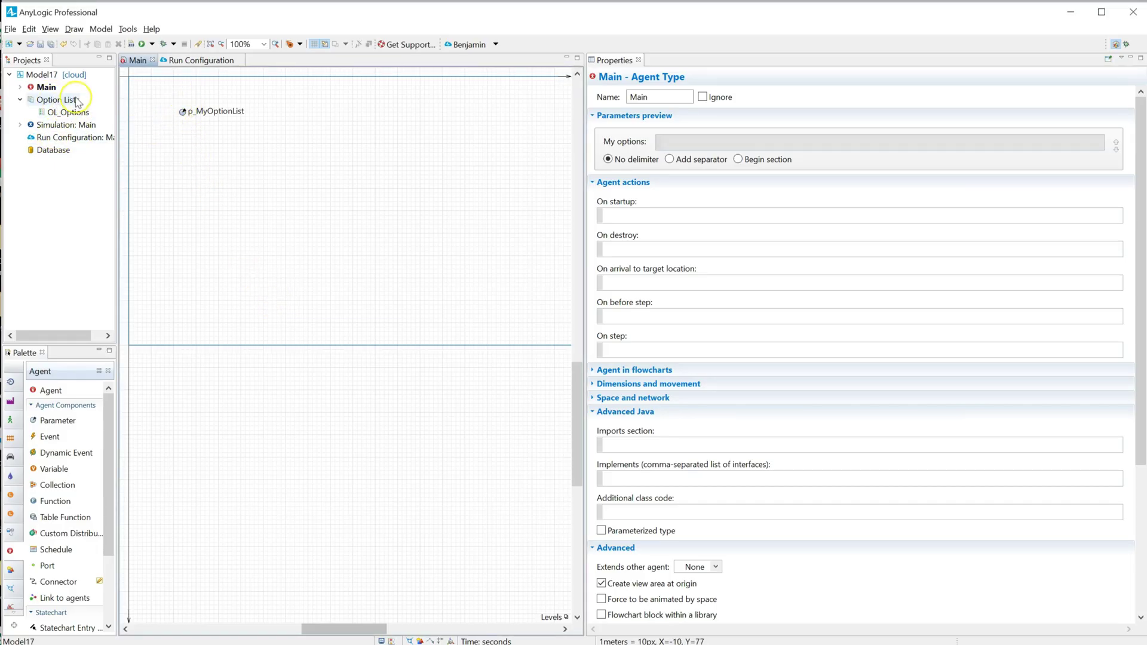
{"action": "left_click", "coordinate": [183, 115]}
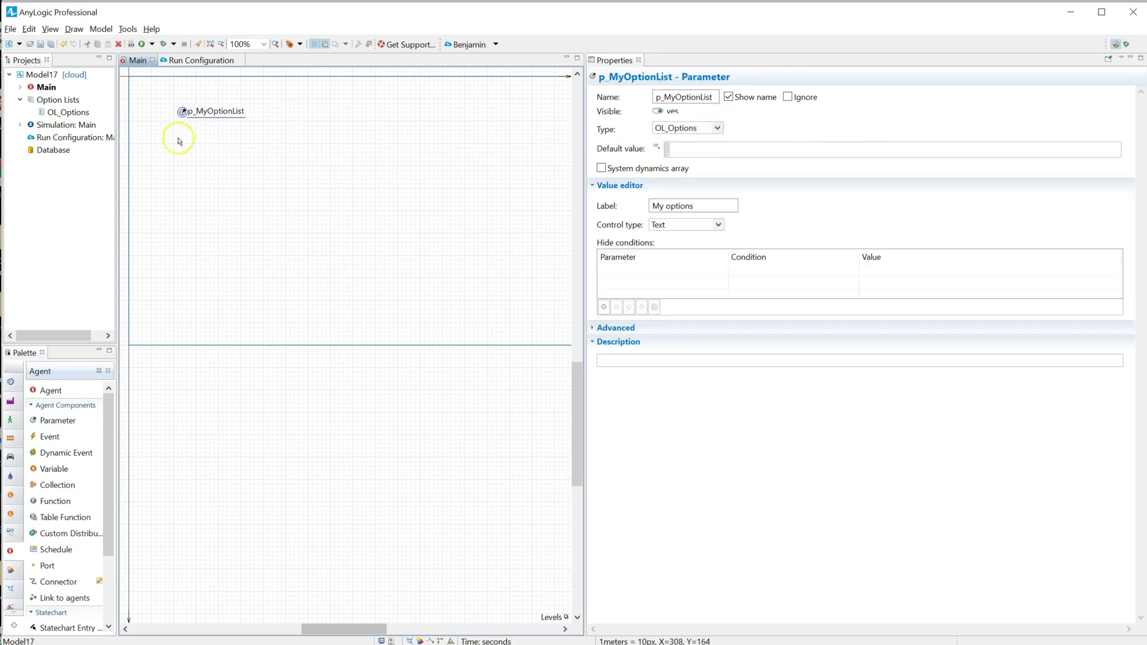
{"action": "left_click", "coordinate": [54, 113]}
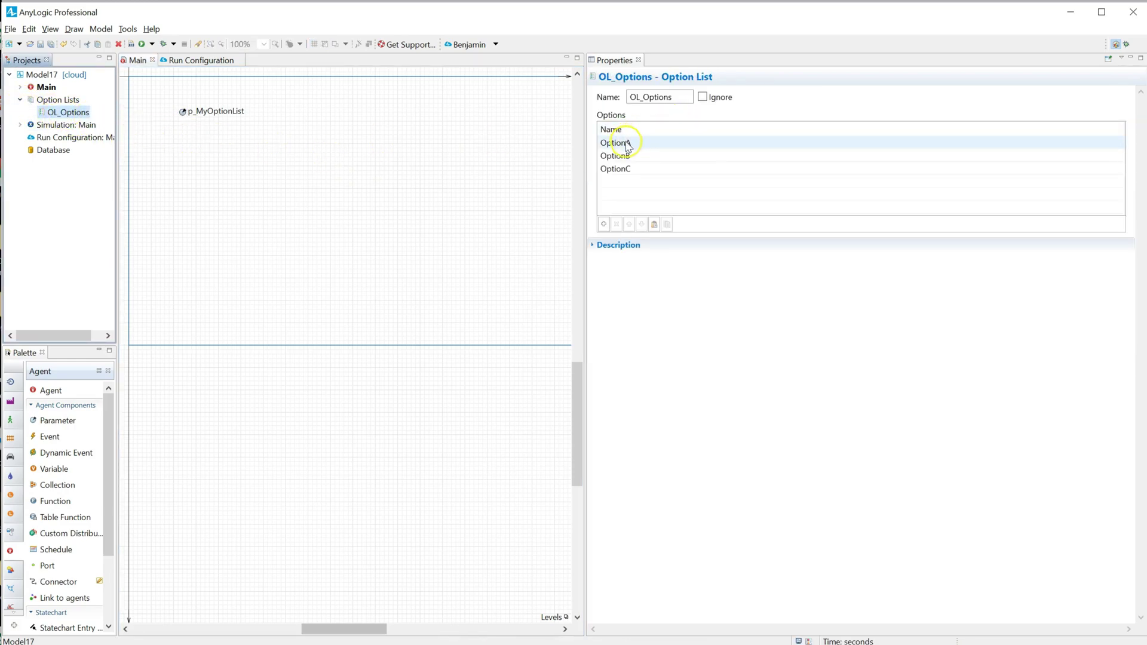
{"action": "left_click", "coordinate": [180, 111]}
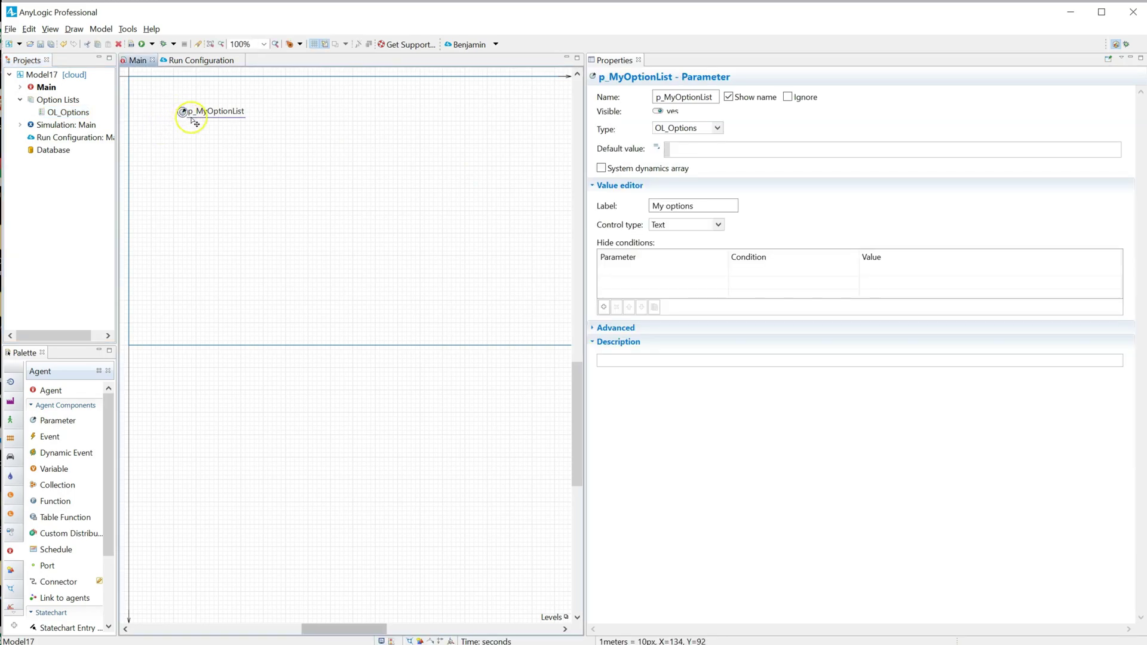
{"action": "left_click", "coordinate": [706, 129]}
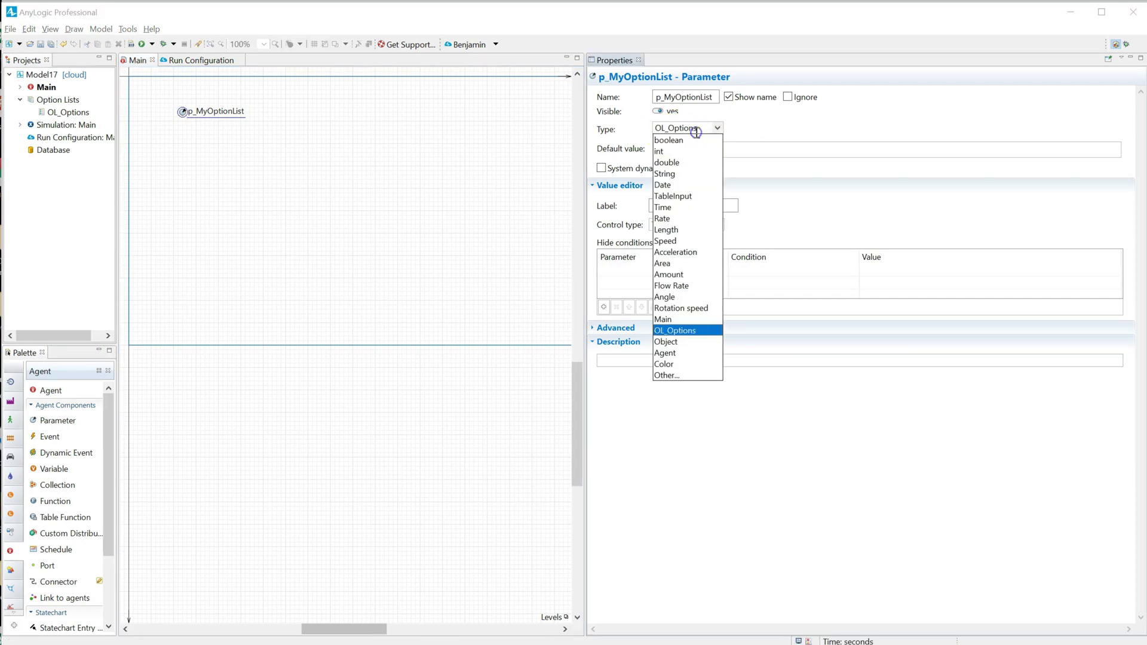
{"action": "left_click", "coordinate": [784, 128]}
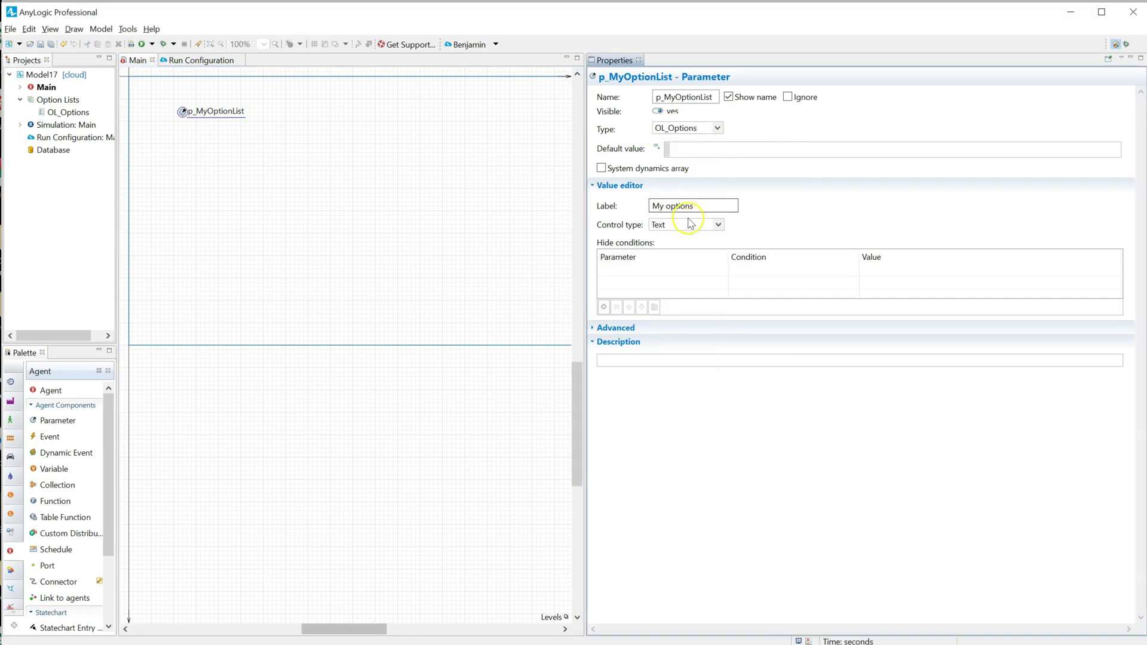
{"action": "left_click", "coordinate": [71, 127]}
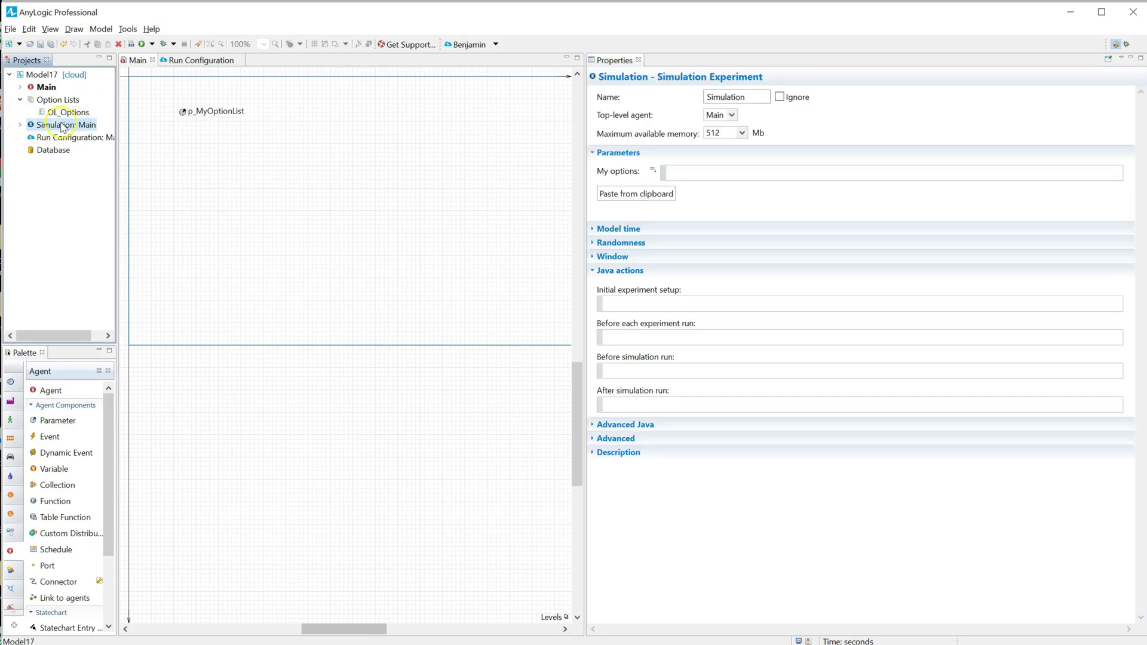
{"action": "left_click", "coordinate": [719, 170]}
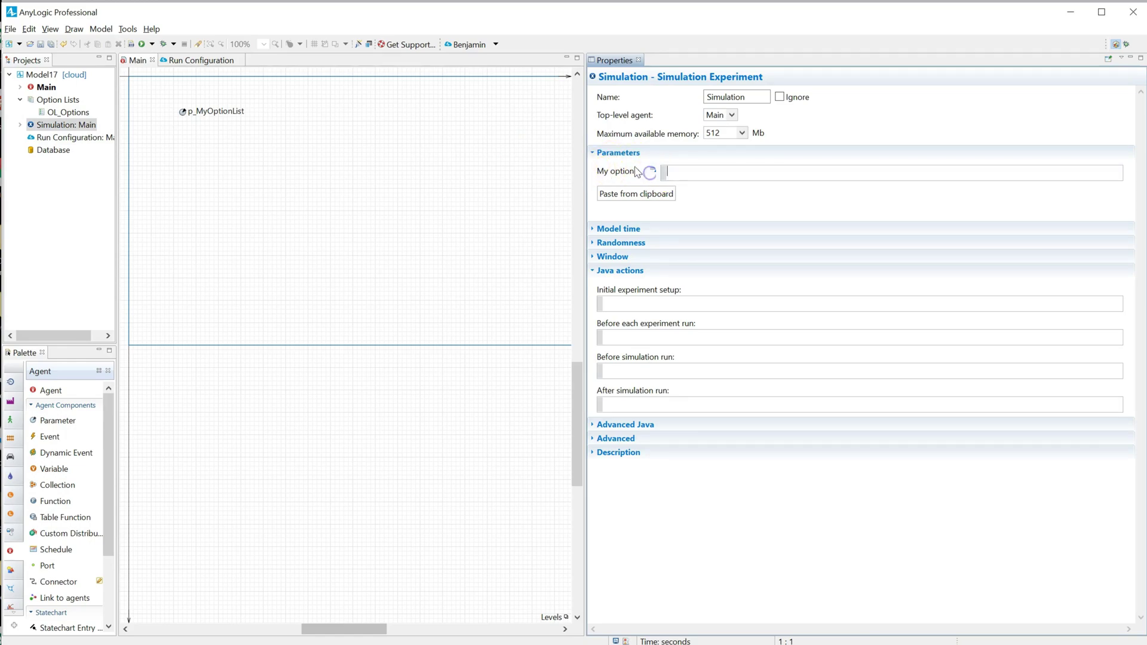
{"action": "left_click", "coordinate": [333, 172]}
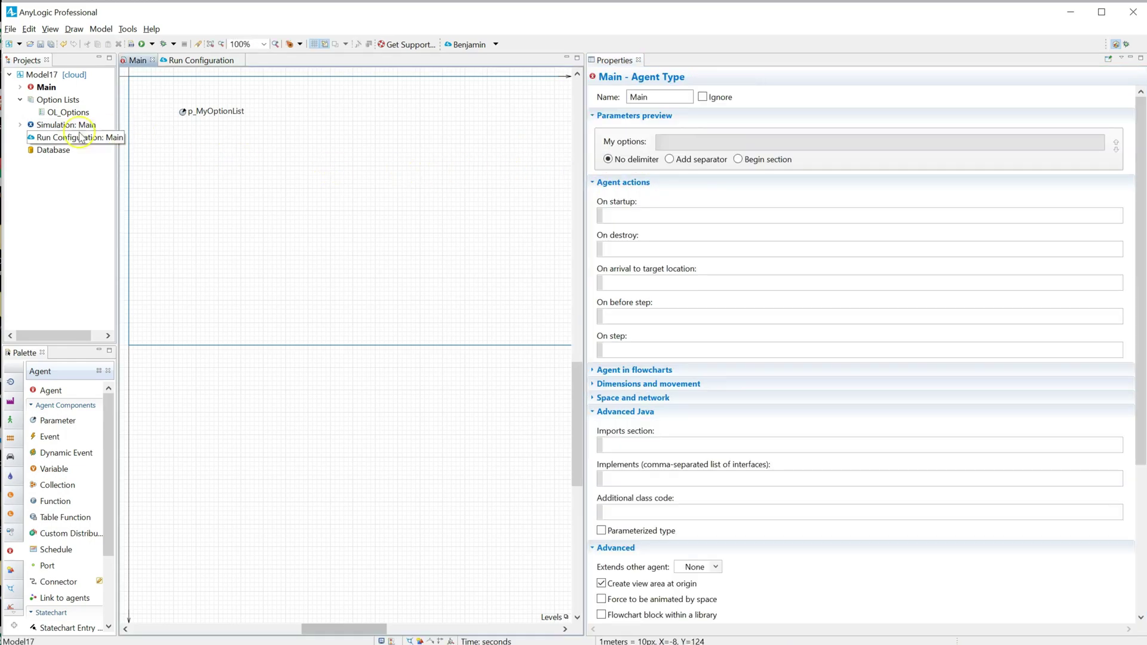
{"action": "left_click", "coordinate": [228, 60]}
{"action": "left_click", "coordinate": [156, 97]}
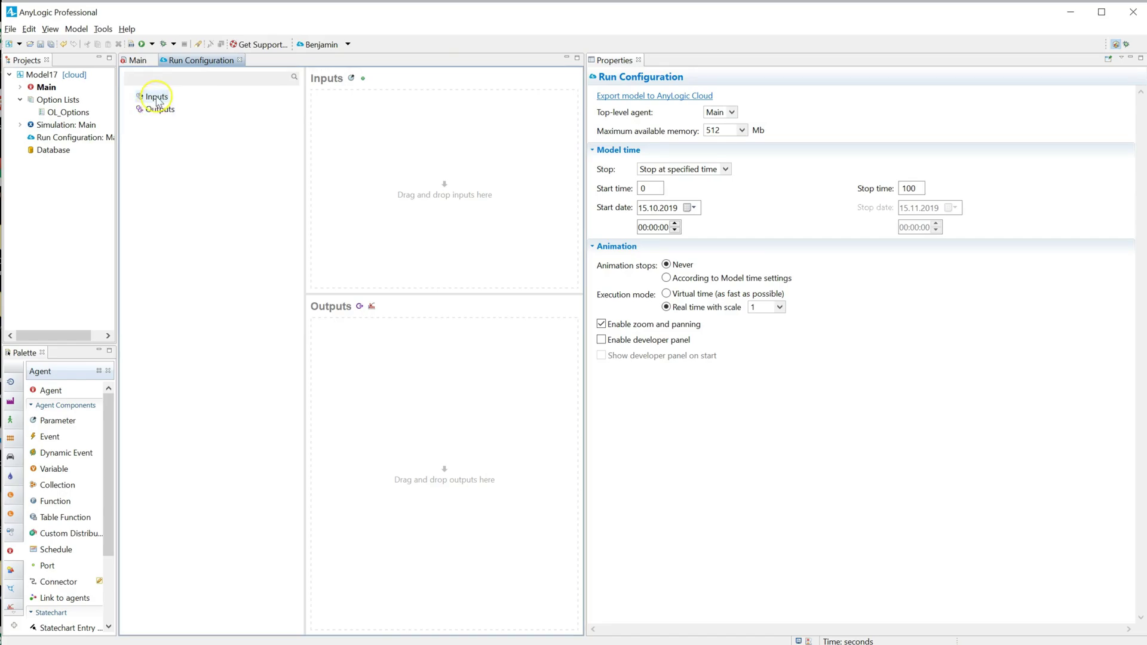
{"action": "left_click", "coordinate": [137, 61]}
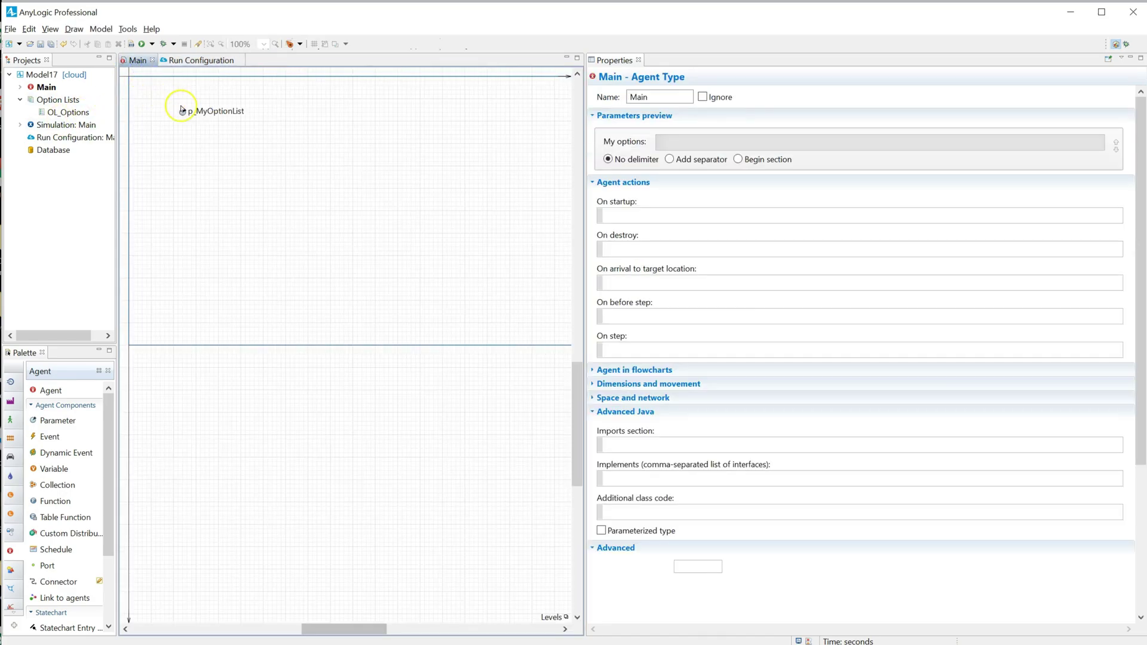
{"action": "left_click", "coordinate": [182, 112]}
{"action": "left_click", "coordinate": [186, 62]}
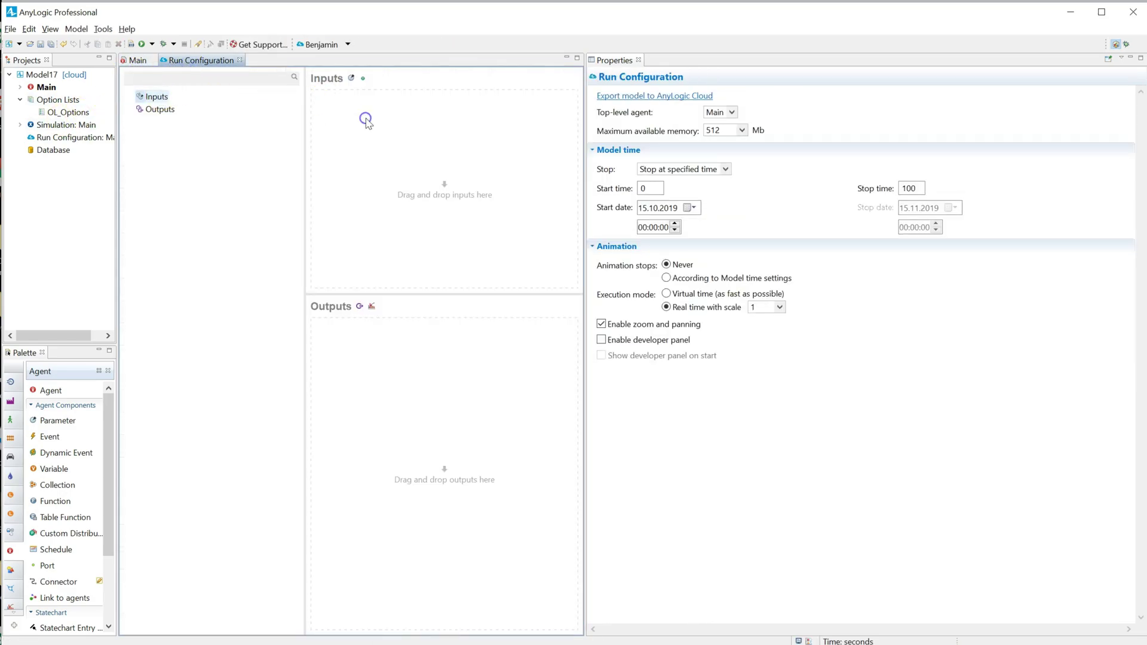
{"action": "left_click", "coordinate": [137, 61]}
{"action": "key", "text": "alt+Tab"}
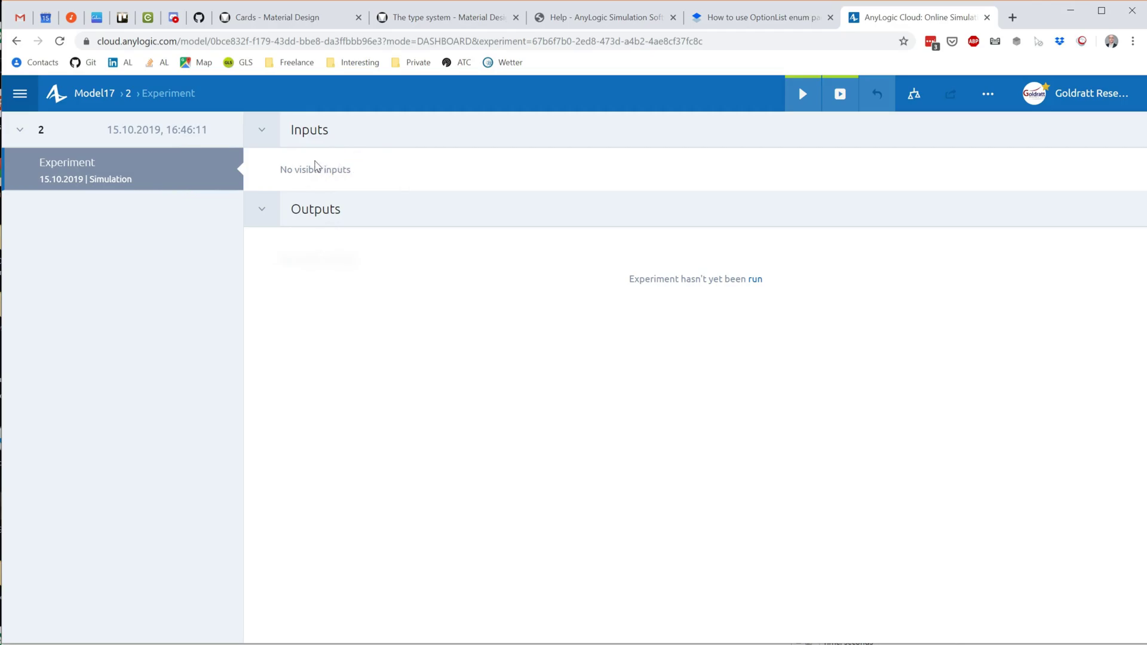
Step: Check the Model17 experiment page in AnyLogic Cloud, which reports that no inputs are visible
{"action": "key", "text": "alt+Tab"}
{"action": "key", "text": "alt+Tab"}
{"action": "double_click", "coordinate": [350, 175]}
Step: Set p_MyOptionList's default value to OL_Options.OptionB and its value editor control to Radio Button
{"action": "left_click", "coordinate": [405, 177]}
{"action": "key", "text": "alt+Tab"}
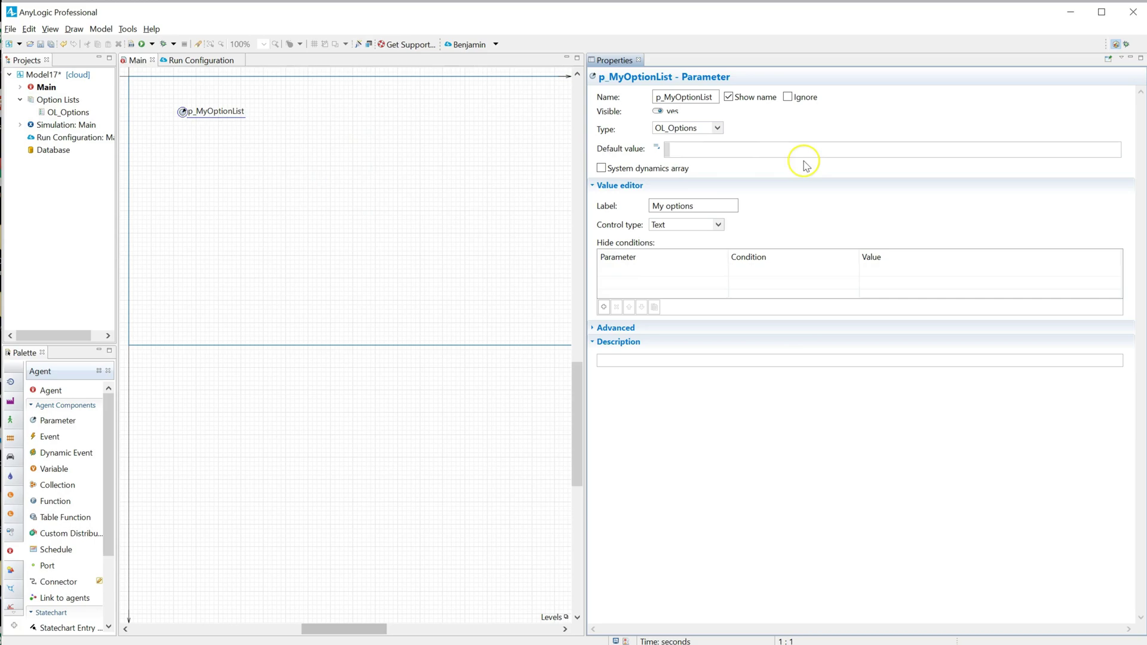
{"action": "left_click", "coordinate": [667, 153]}
{"action": "type", "text": "ol."}
{"action": "key", "text": "Return"}
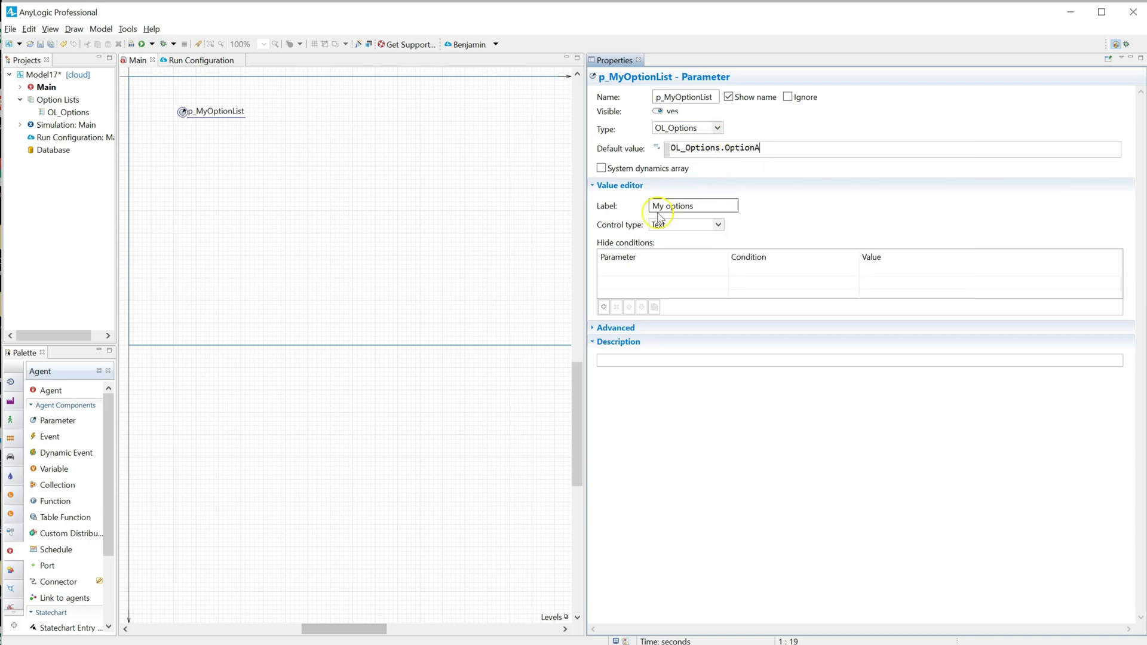
{"action": "left_click", "coordinate": [745, 153]}
{"action": "key", "text": "BackSpace"}
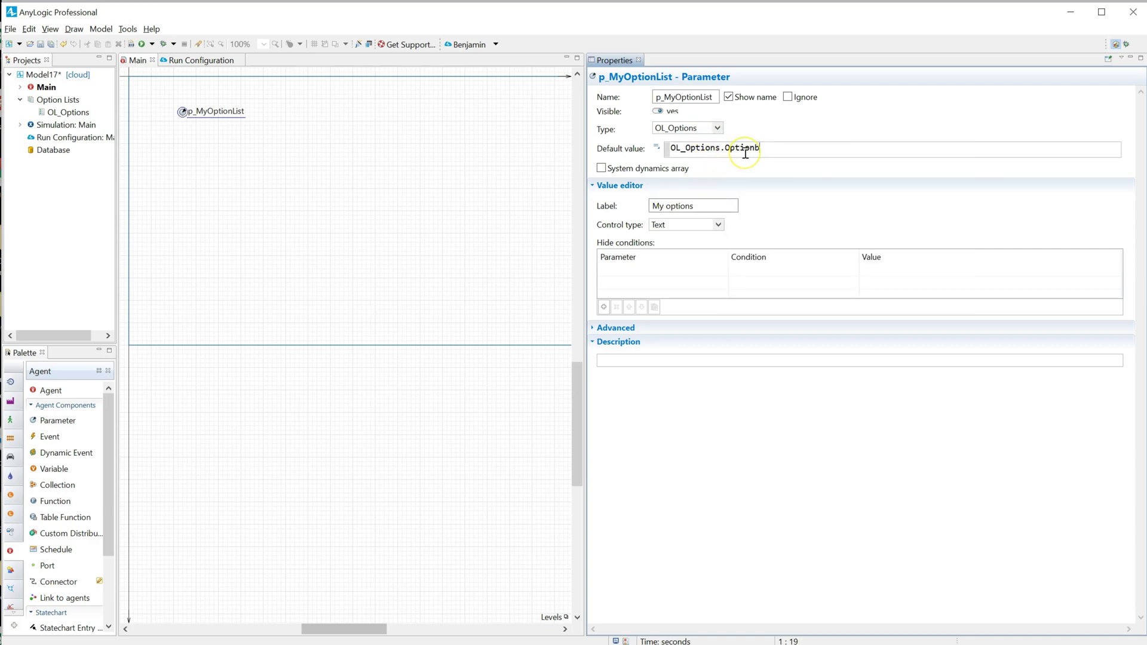
{"action": "left_click", "coordinate": [664, 236]}
{"action": "left_click", "coordinate": [661, 225]}
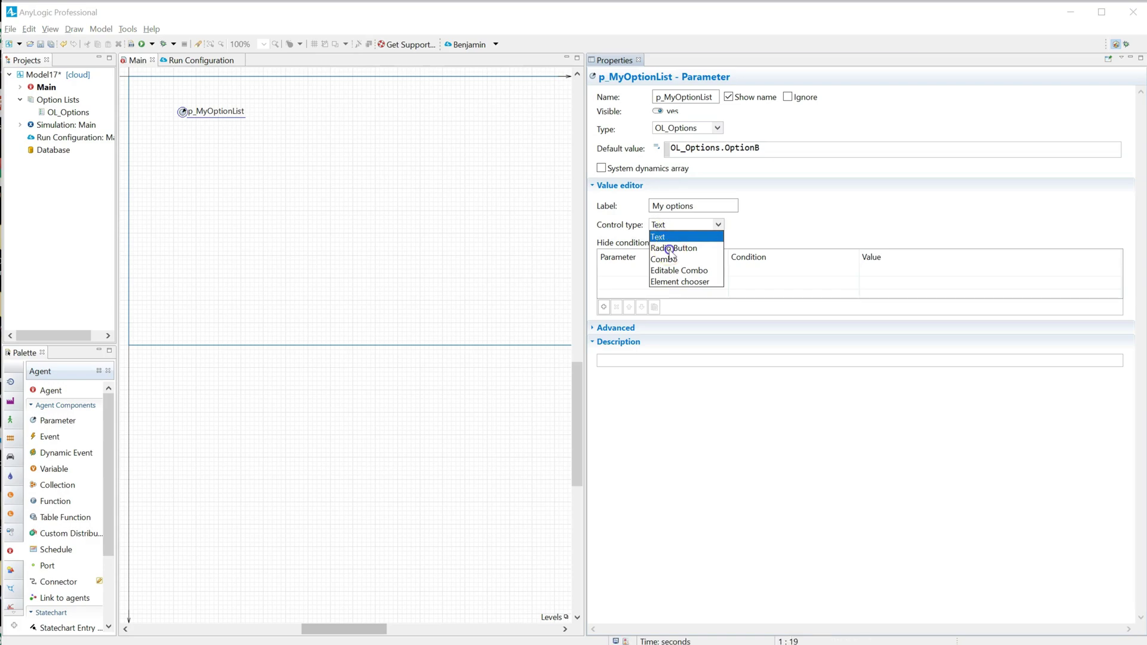
{"action": "left_click", "coordinate": [671, 248]}
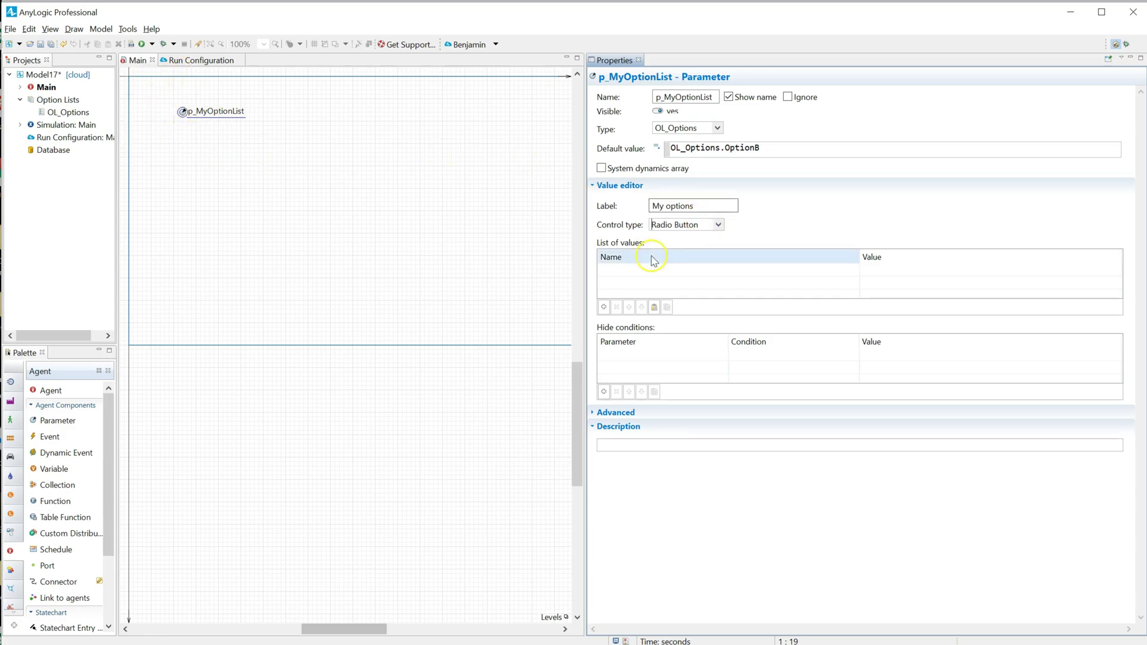
Step: Add the Option A entry to the list of values, mapped to OL_Options.OptionA
{"action": "left_click", "coordinate": [642, 274]}
{"action": "left_click", "coordinate": [622, 266]}
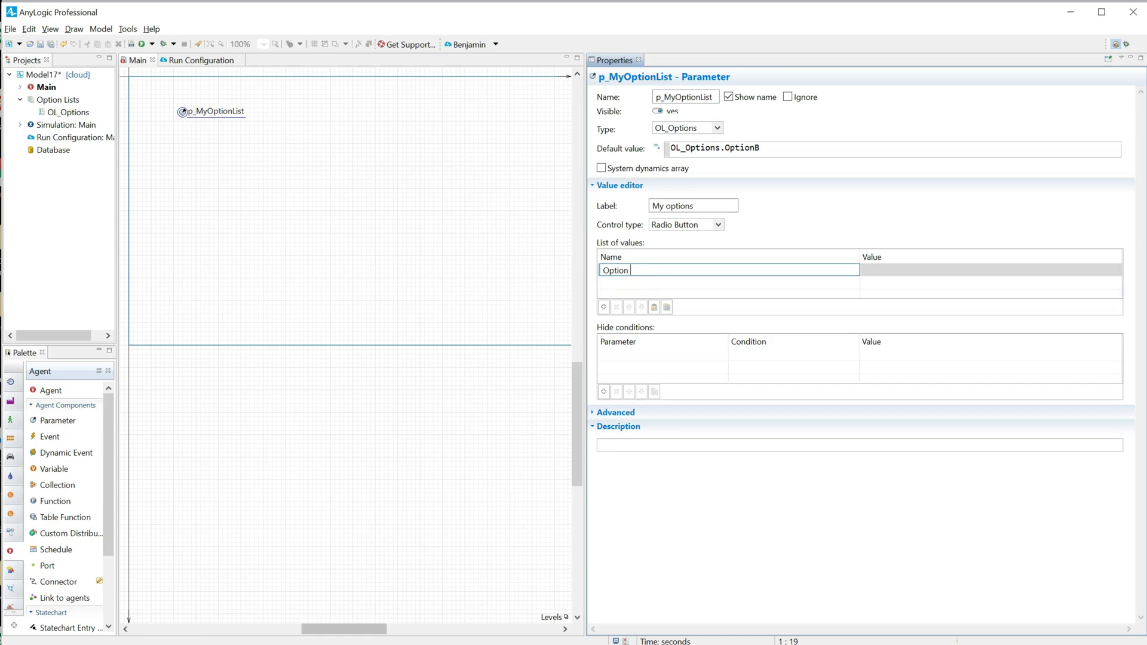
{"action": "left_click", "coordinate": [1081, 269]}
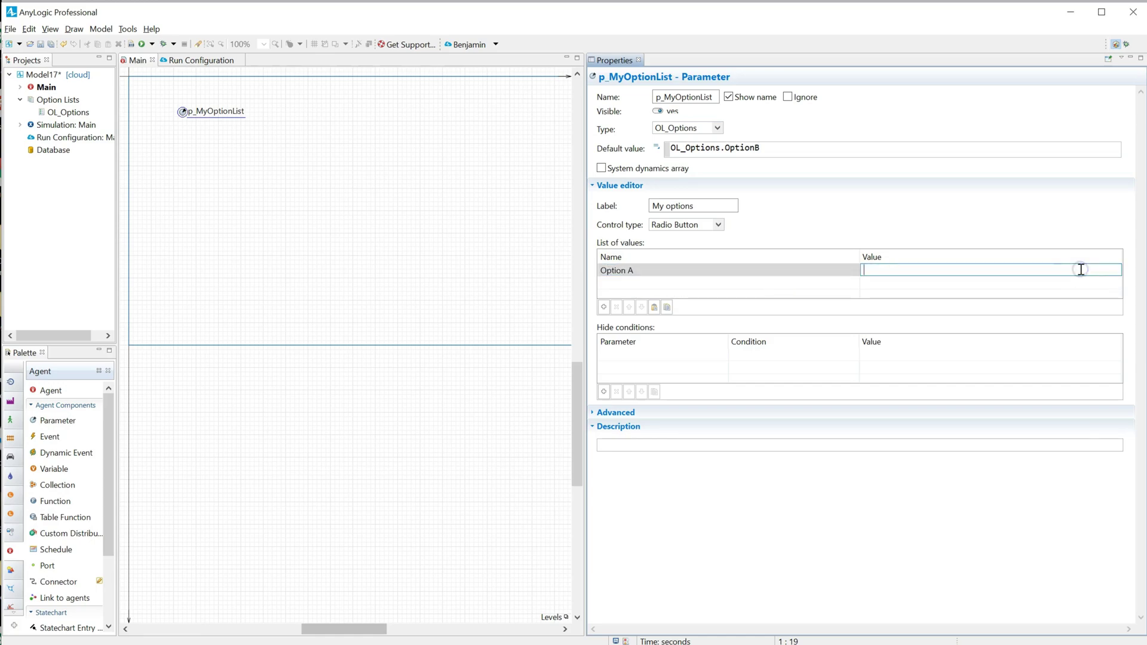
{"action": "double_click", "coordinate": [693, 148]}
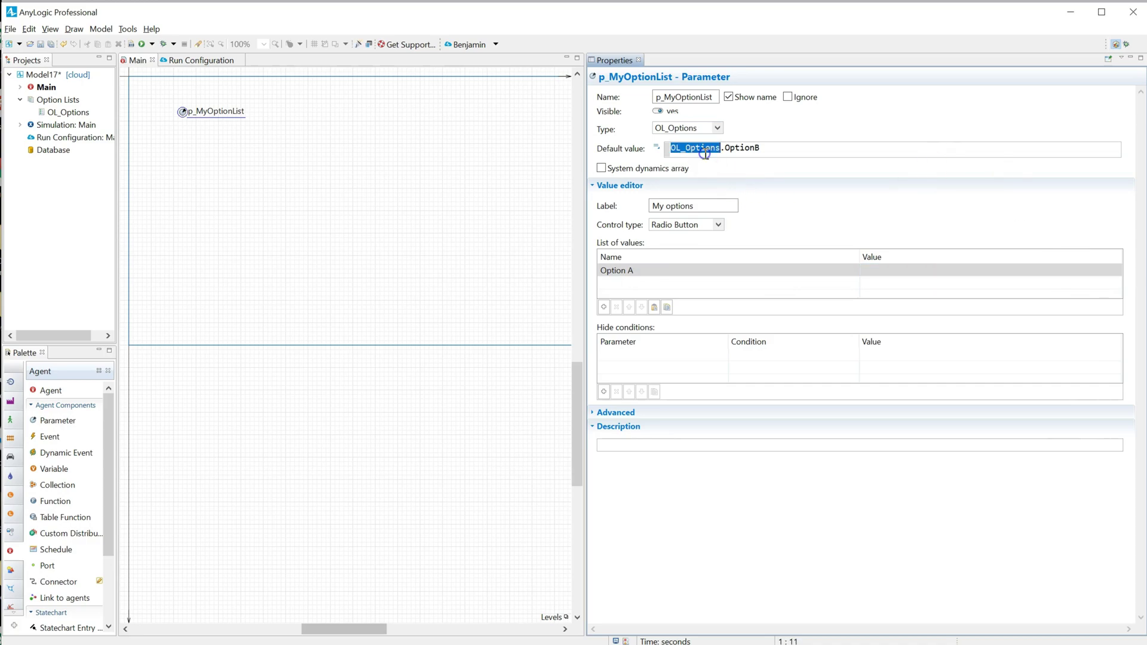
{"action": "key", "text": "ctrl+c"}
{"action": "left_click", "coordinate": [867, 269]}
{"action": "key", "text": "ctrl+v"}
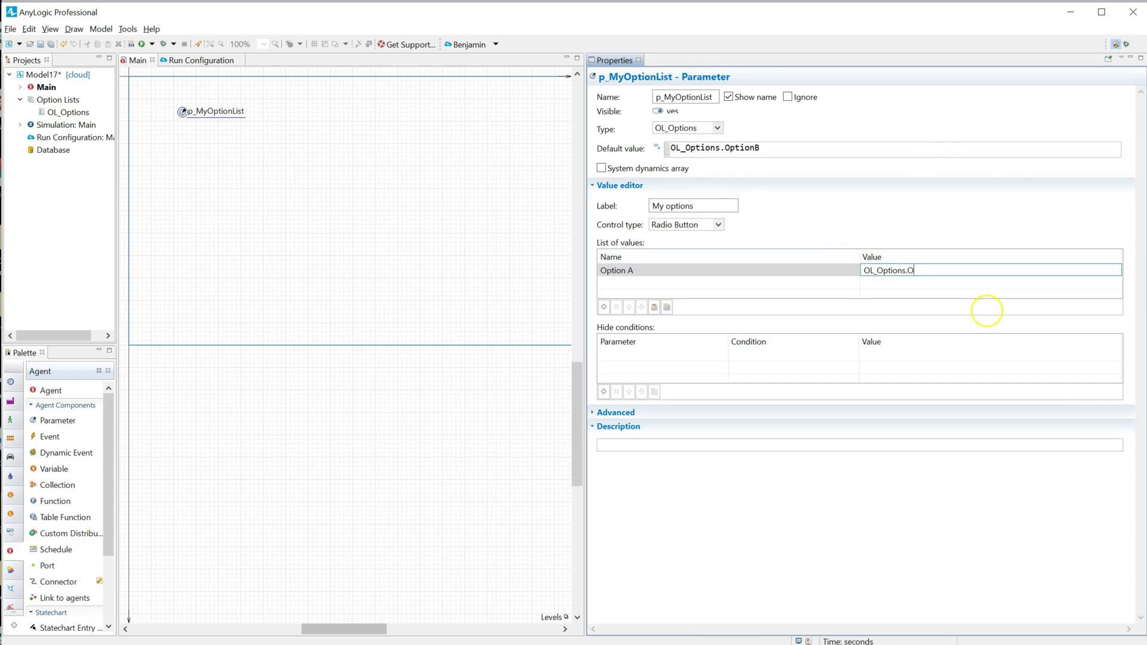
Step: Add the Option B entry mapped to OL_Options.OptionB, then show the Simulation: Main properties
{"action": "left_click", "coordinate": [790, 280]}
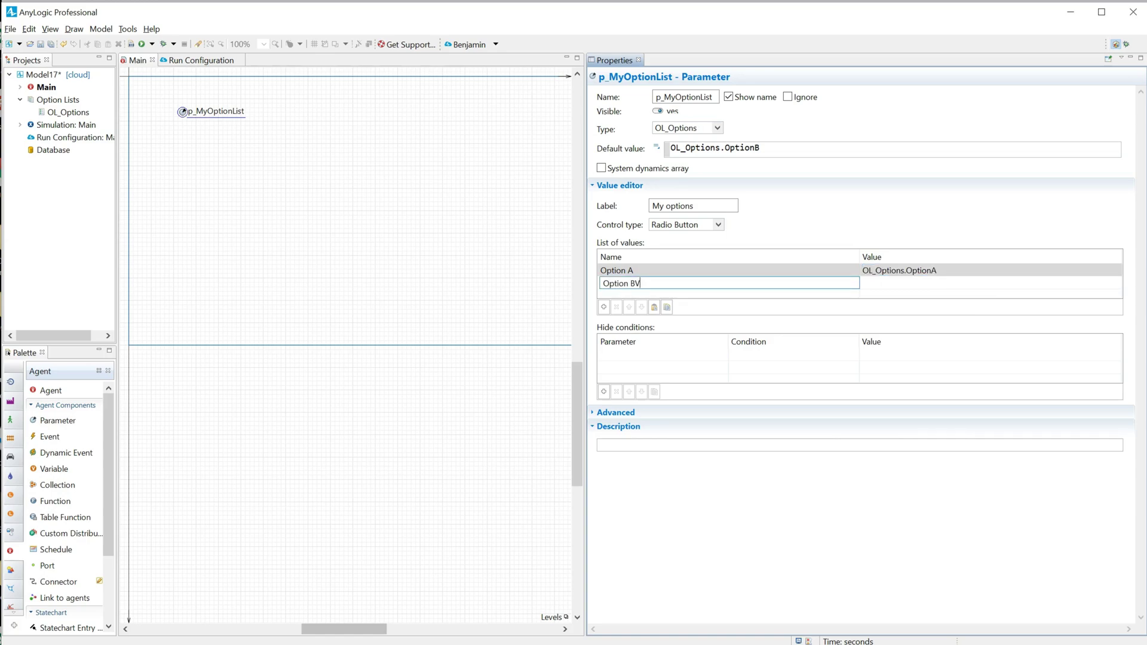
{"action": "left_click", "coordinate": [918, 282]}
{"action": "key", "text": "ctrl+v"}
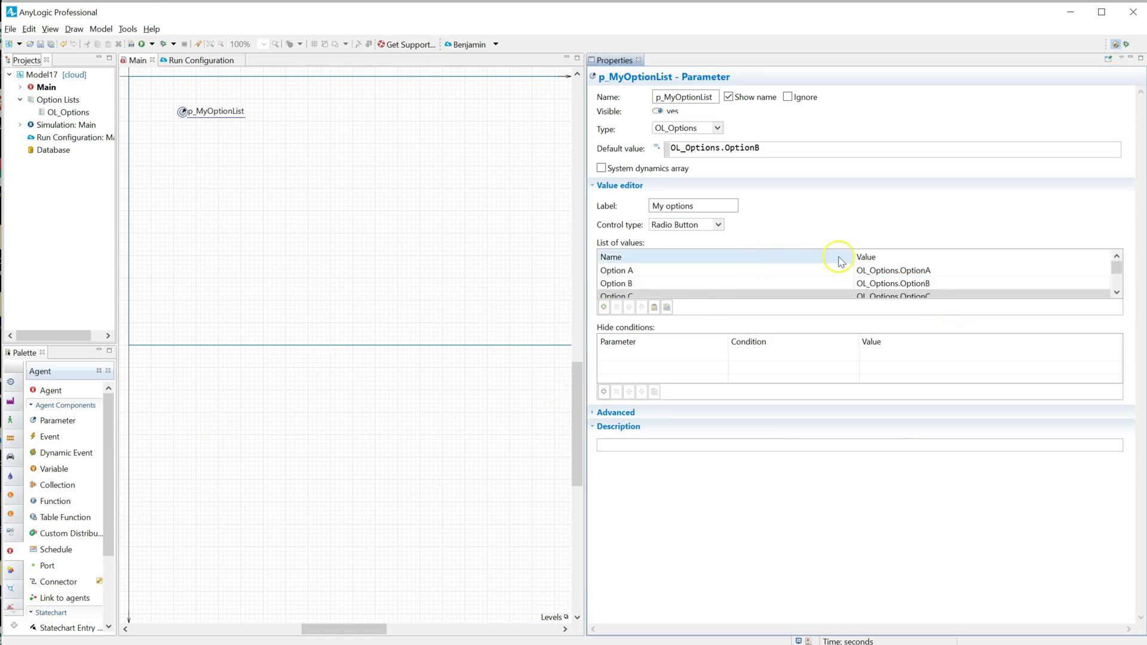
{"action": "left_click", "coordinate": [55, 128]}
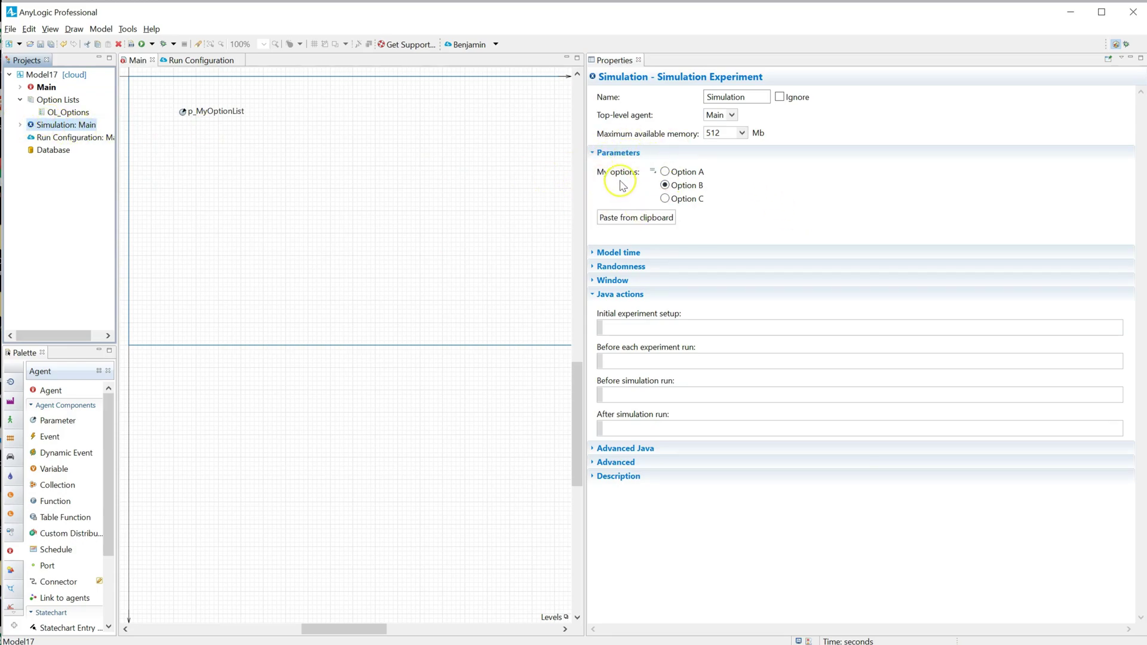
Step: Try the My options radio choices in Simulation: Main, then open the Run Configuration editor
{"action": "left_click", "coordinate": [666, 172]}
{"action": "left_click", "coordinate": [666, 198]}
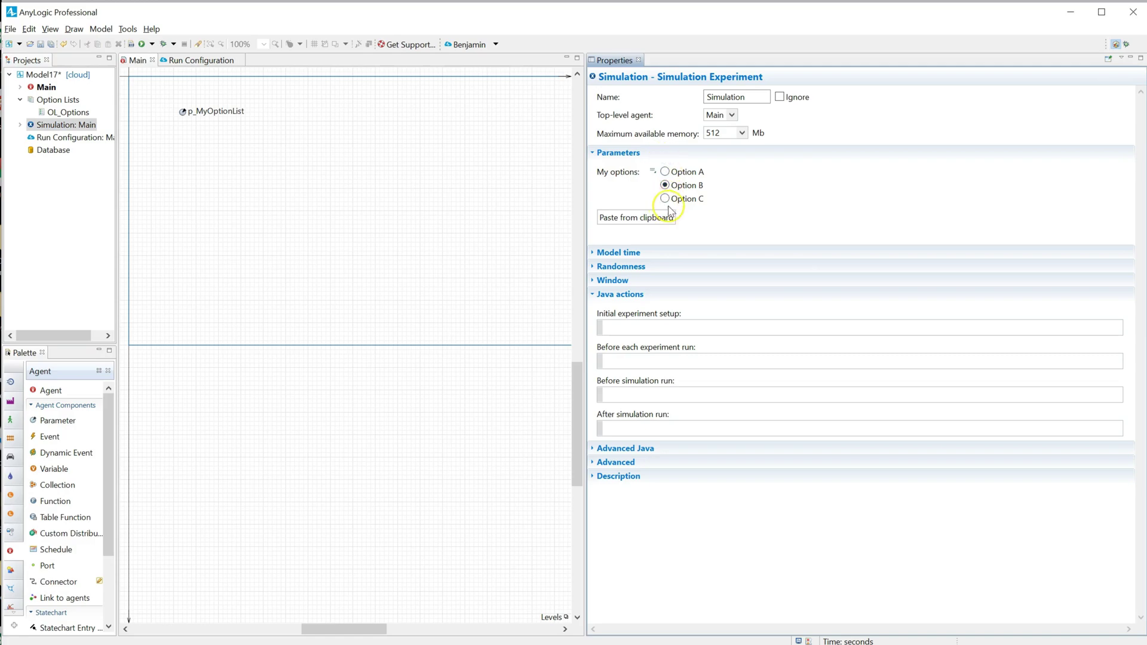
{"action": "left_click", "coordinate": [210, 59]}
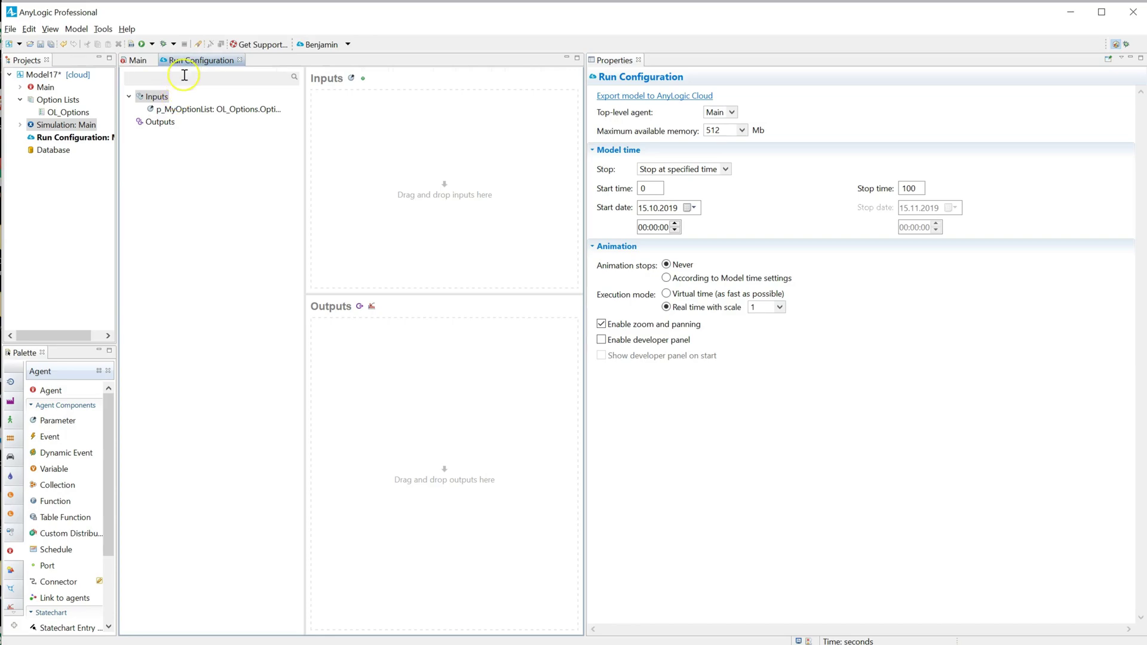
Step: Add p_MyOptionList as the 'My options' run configuration input and export the model to AnyLogic Cloud
{"action": "left_click_drag", "start_coordinate": [175, 106], "coordinate": [407, 133]}
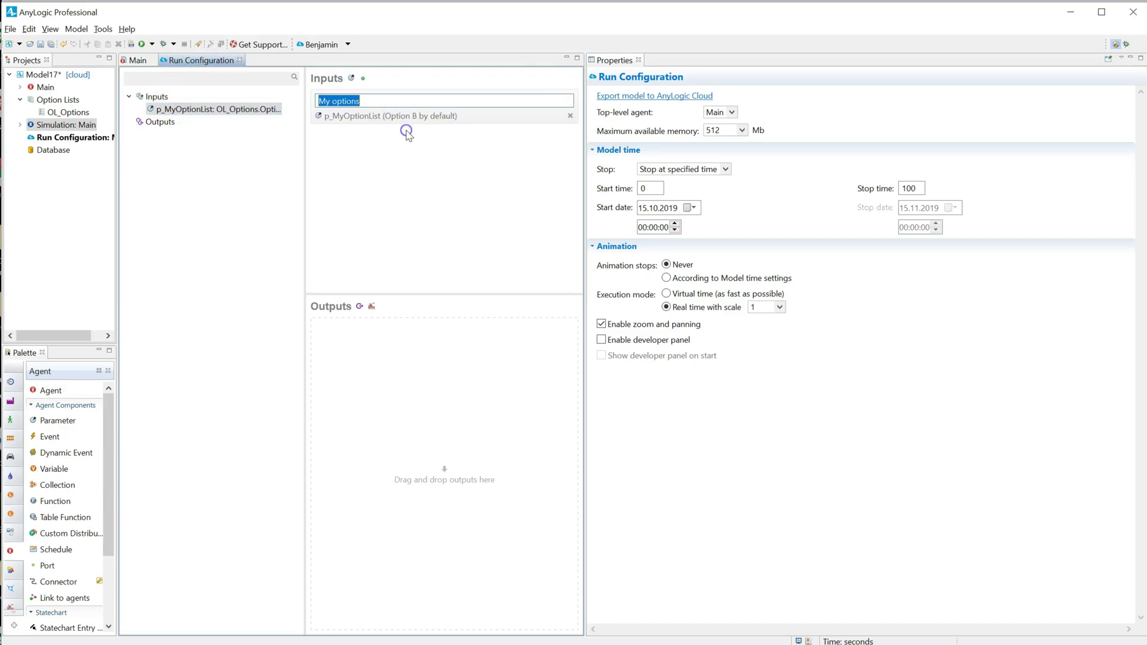
{"action": "left_click", "coordinate": [331, 101]}
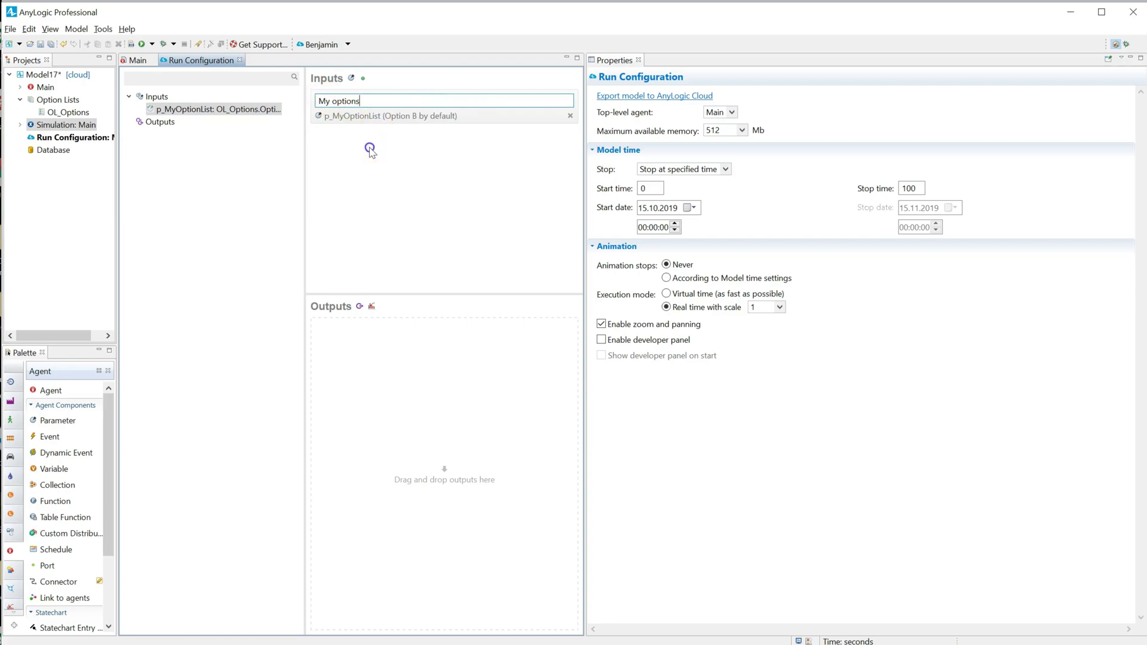
{"action": "left_click", "coordinate": [694, 98]}
{"action": "left_click", "coordinate": [648, 340]}
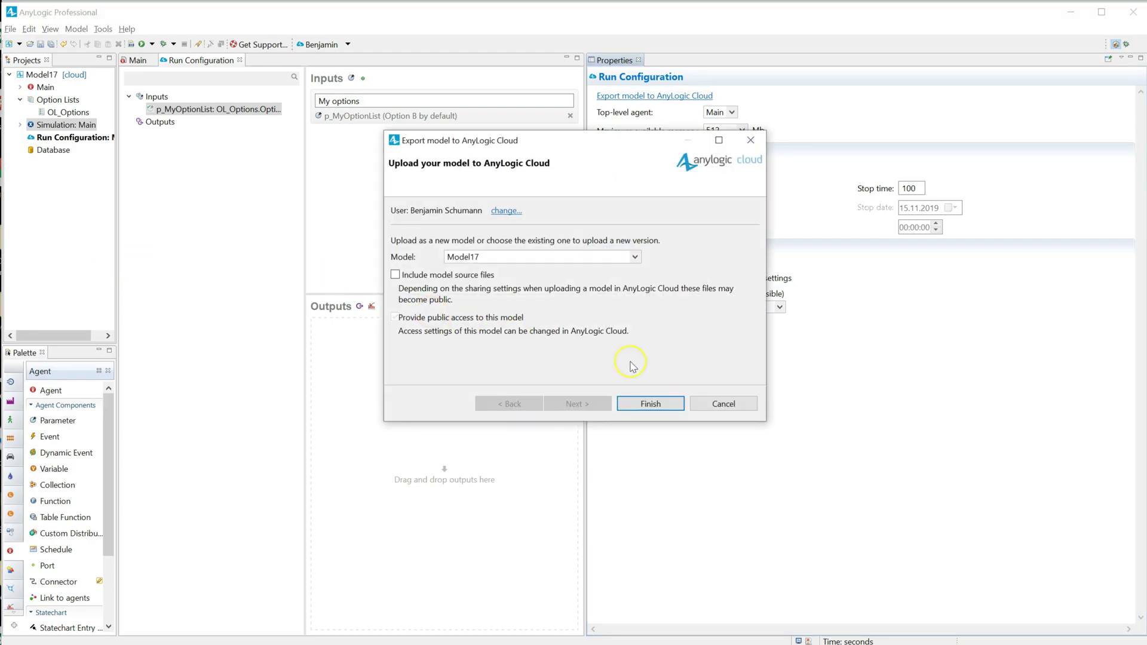
{"action": "left_click", "coordinate": [667, 407]}
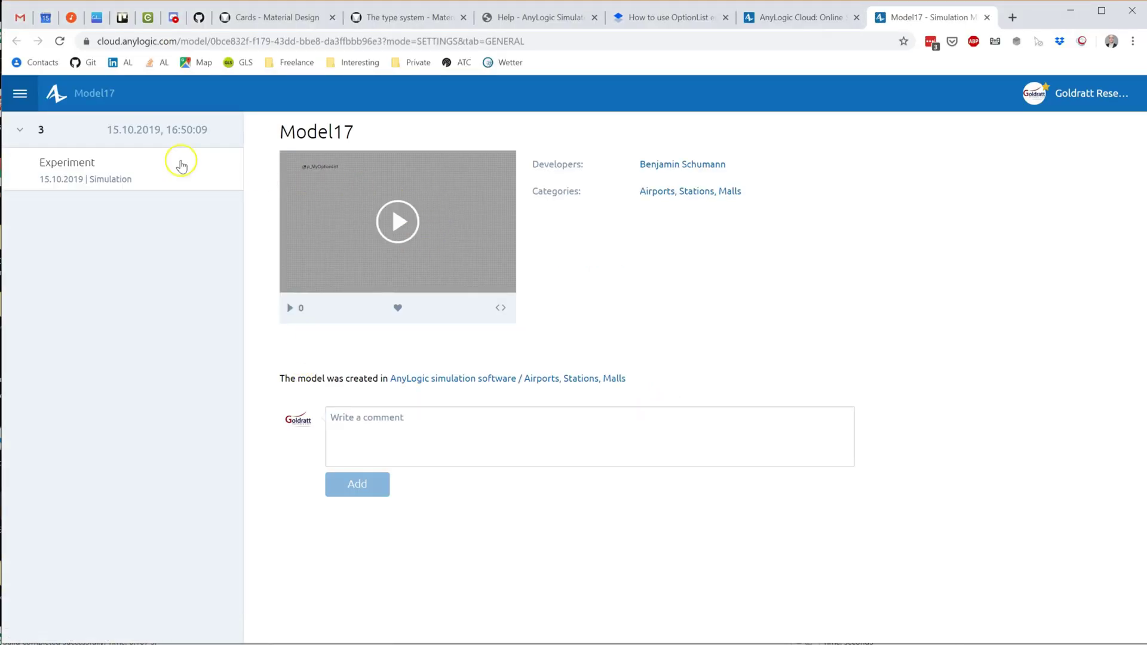
Step: Open the version 3 experiment and try the Option A, Option C and Option B radio buttons
{"action": "left_click", "coordinate": [169, 172]}
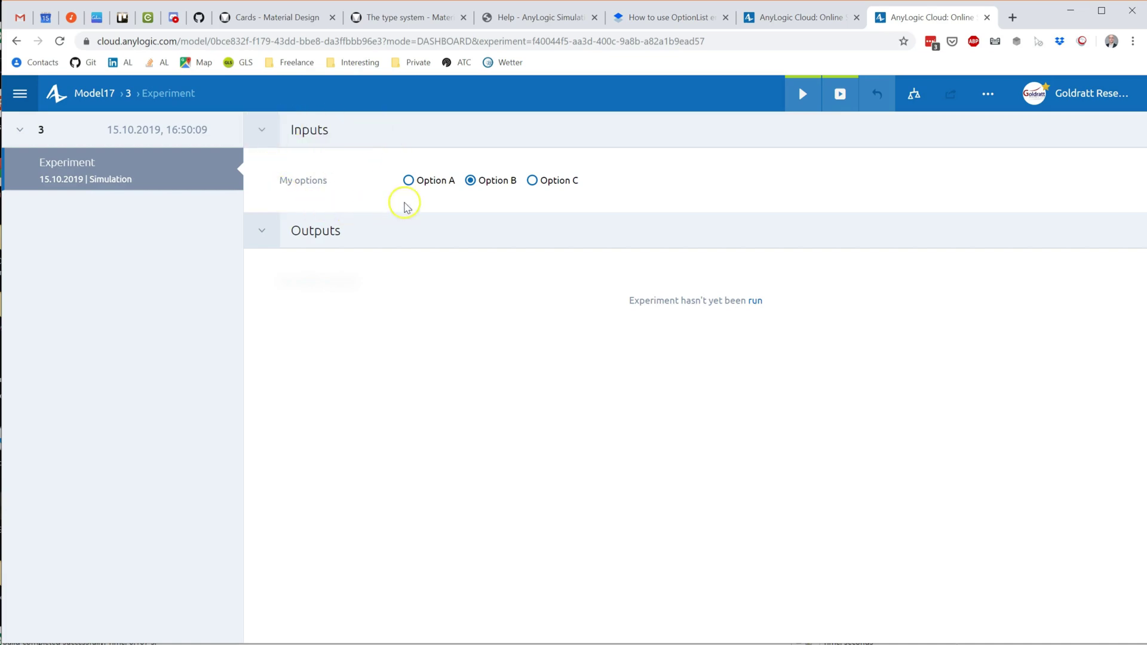
{"action": "left_click", "coordinate": [449, 185]}
{"action": "left_click", "coordinate": [531, 181]}
{"action": "left_click", "coordinate": [472, 182]}
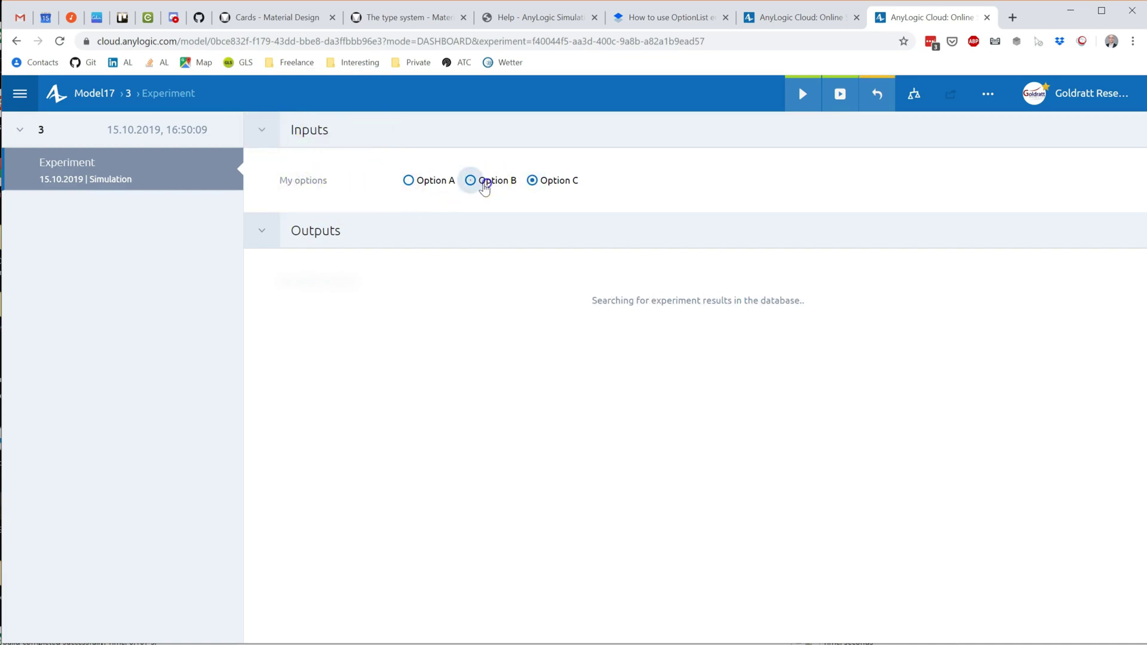
{"action": "left_click", "coordinate": [533, 180]}
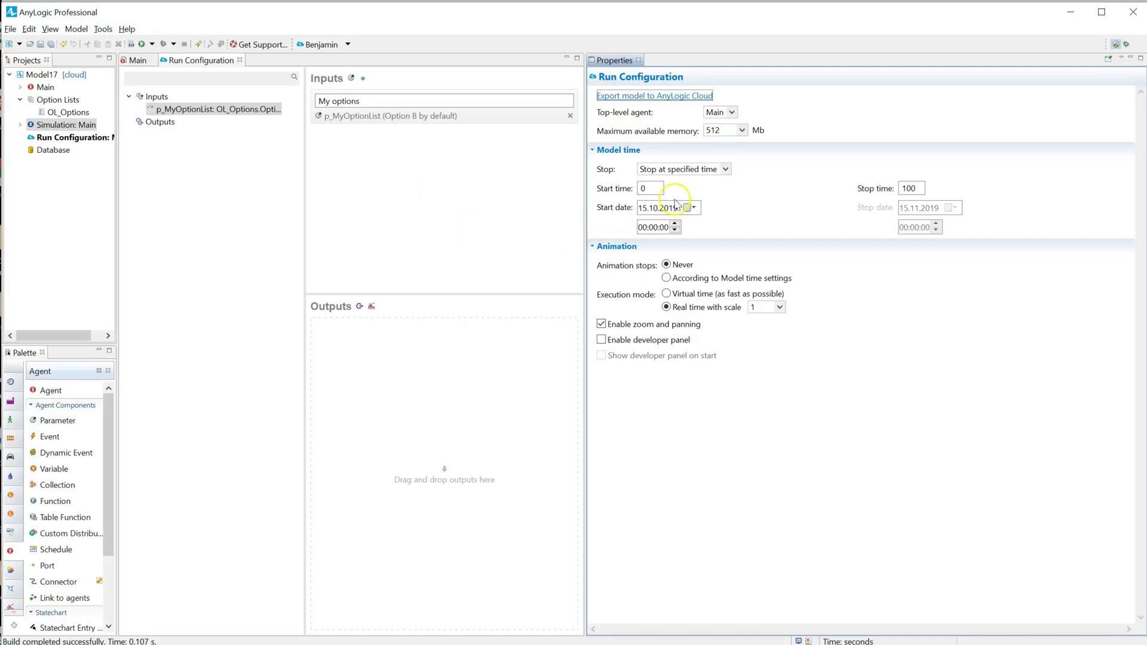
Step: Return to the Main canvas and select p_MyOptionList to view its Option A/B/C list of values
{"action": "left_click", "coordinate": [135, 60]}
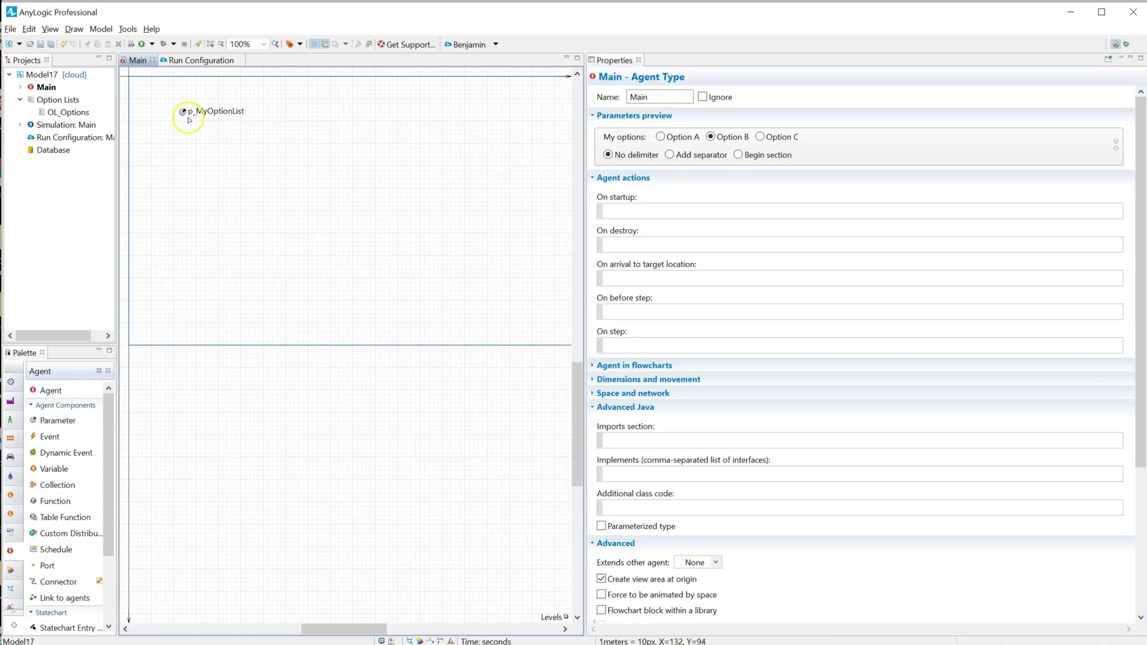
{"action": "left_click", "coordinate": [188, 119]}
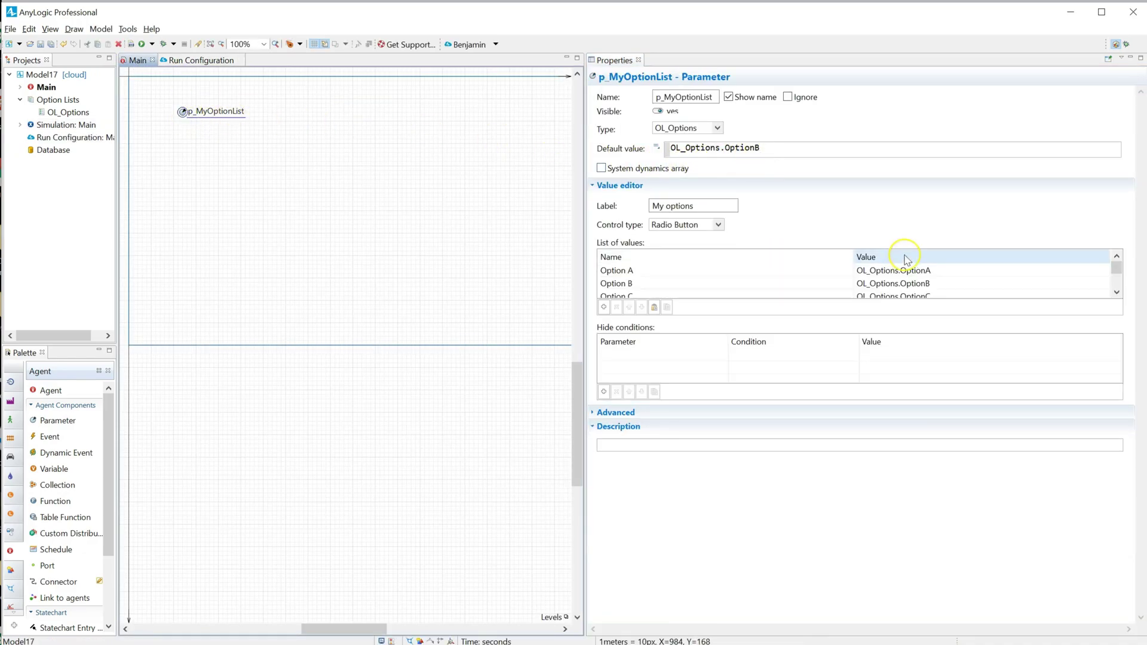